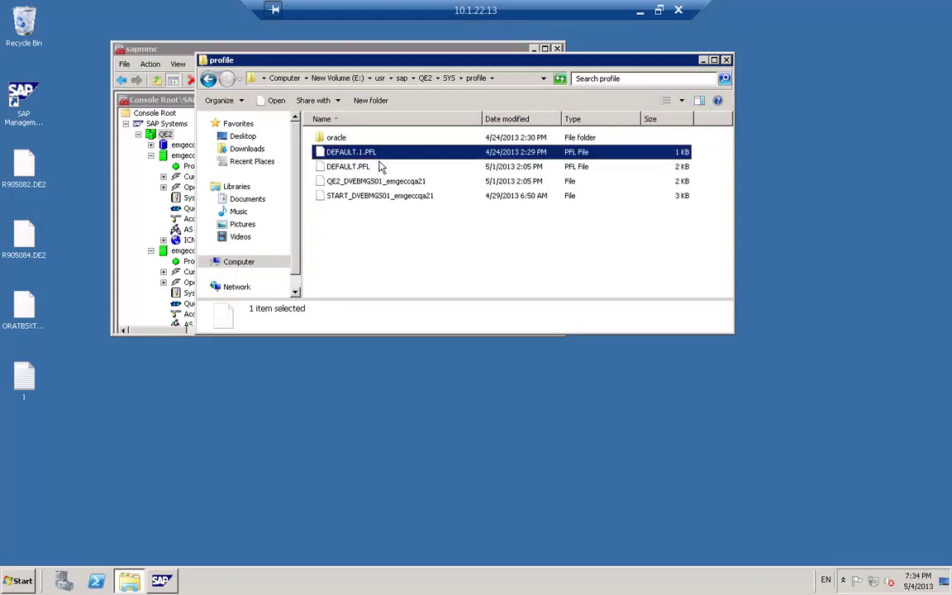
Examine the DEFAULT.PFL, QE2_DVEBMGS01_emgeccqa21 and START_DVEBMGS01_emgeccqa21 files in the QE2 profile folder.
left_click(343, 166)
left_click(390, 184)
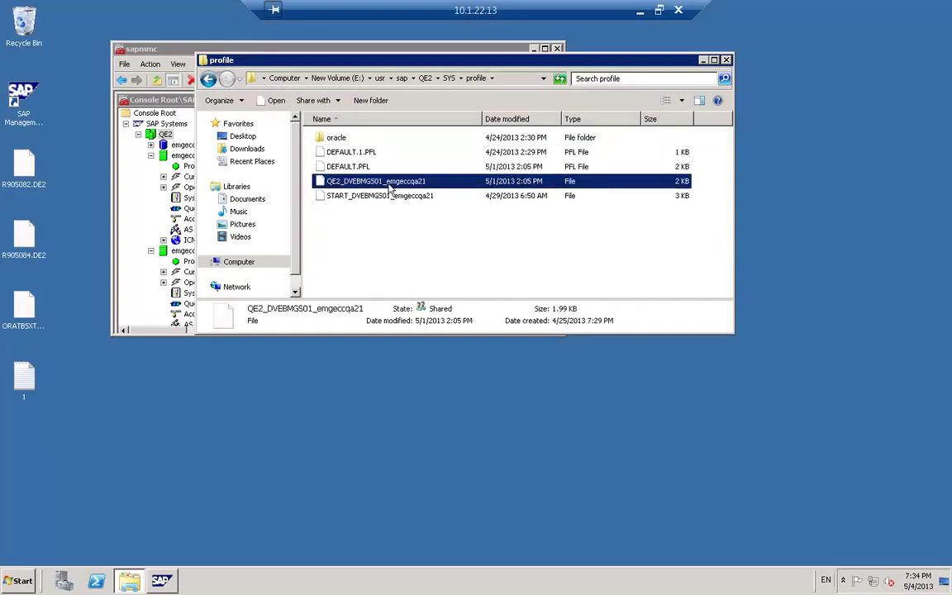
left_click(341, 196)
left_click(404, 256)
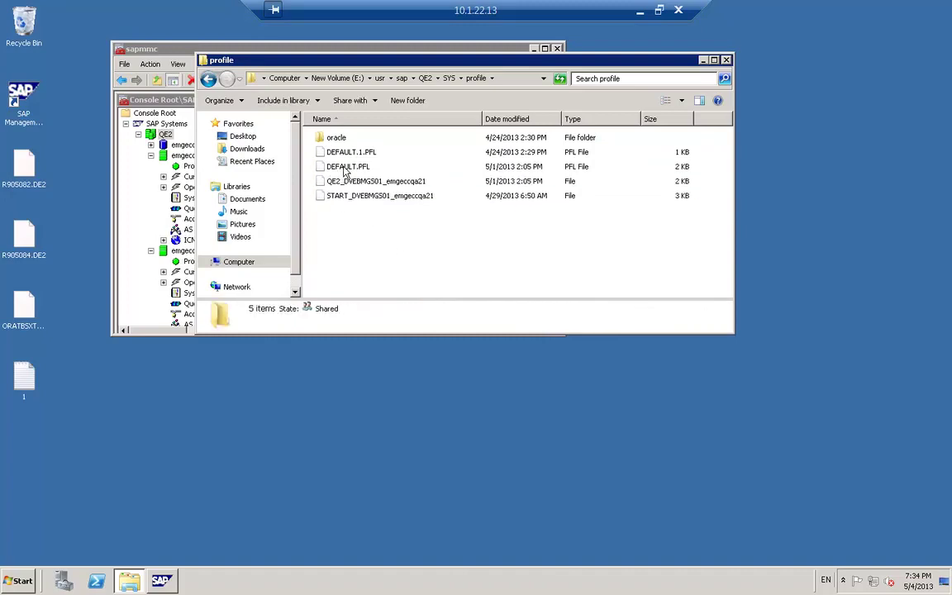
left_click(346, 168)
left_click(379, 250)
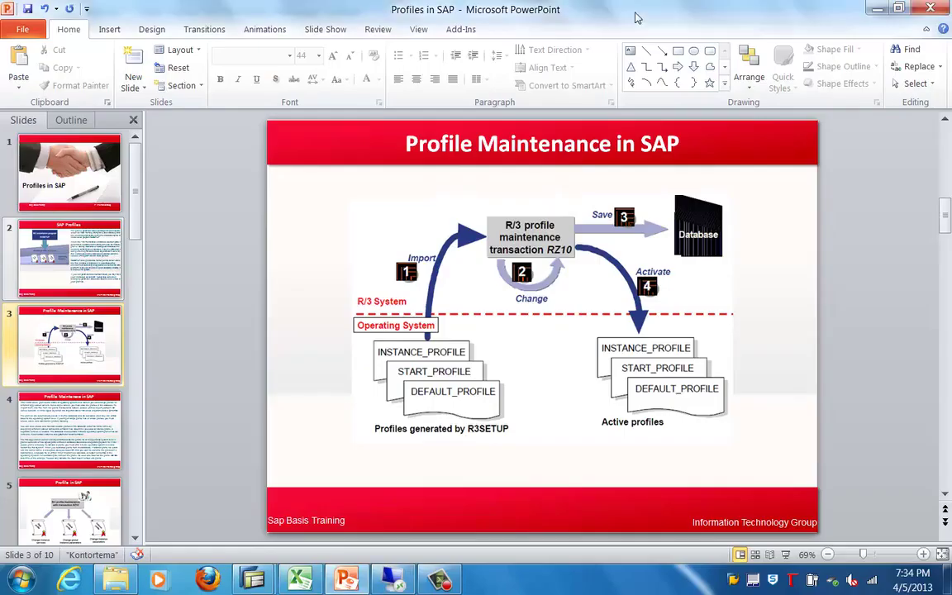
Leave the remote desktop, switch to the SAP Easy Access session and start transaction rz10.
left_click(639, 10)
mouse_move(256, 583)
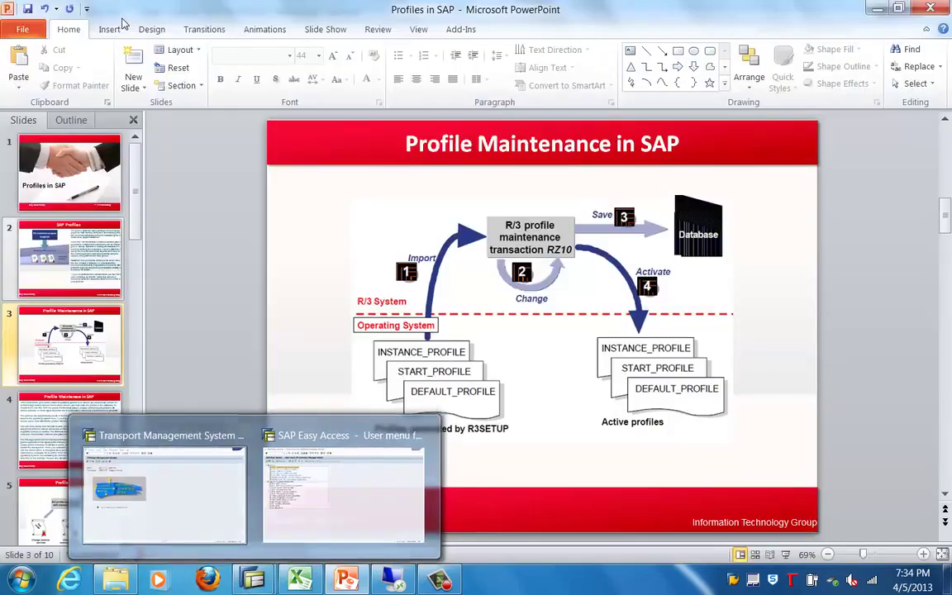
left_click(280, 450)
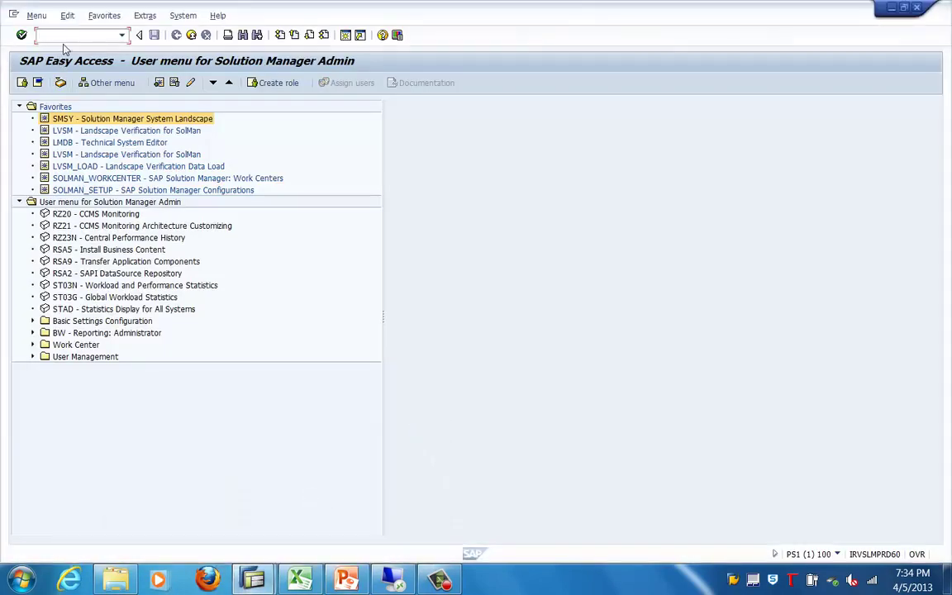
type("rz10")
key("Return")
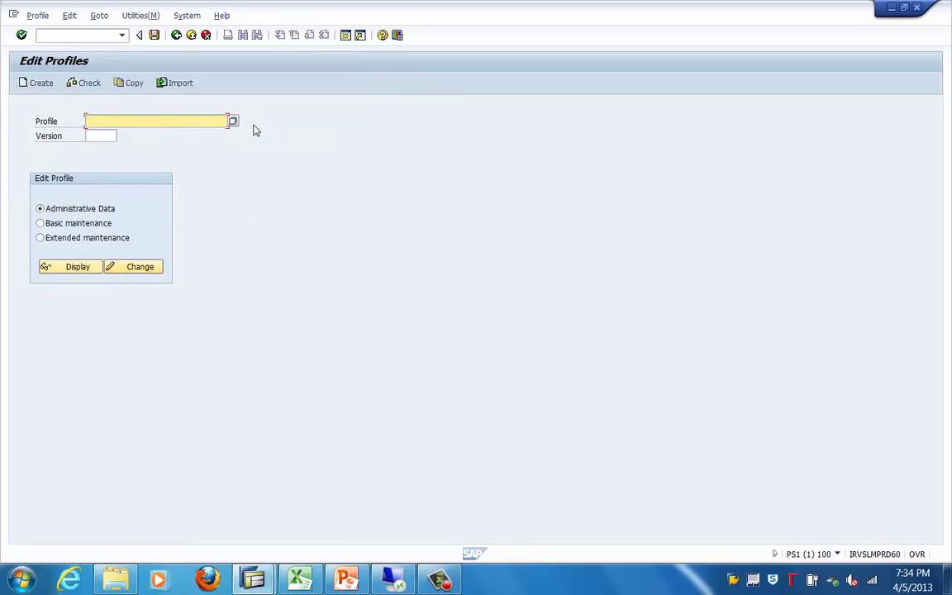
Look over the list of available profiles and the utilities for checking and importing all profiles.
left_click(234, 122)
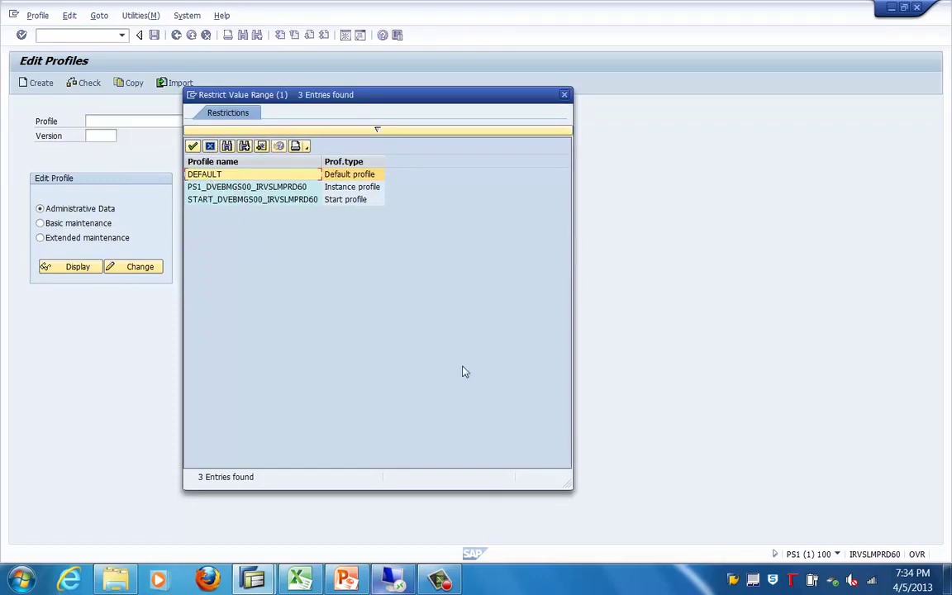
left_click(564, 95)
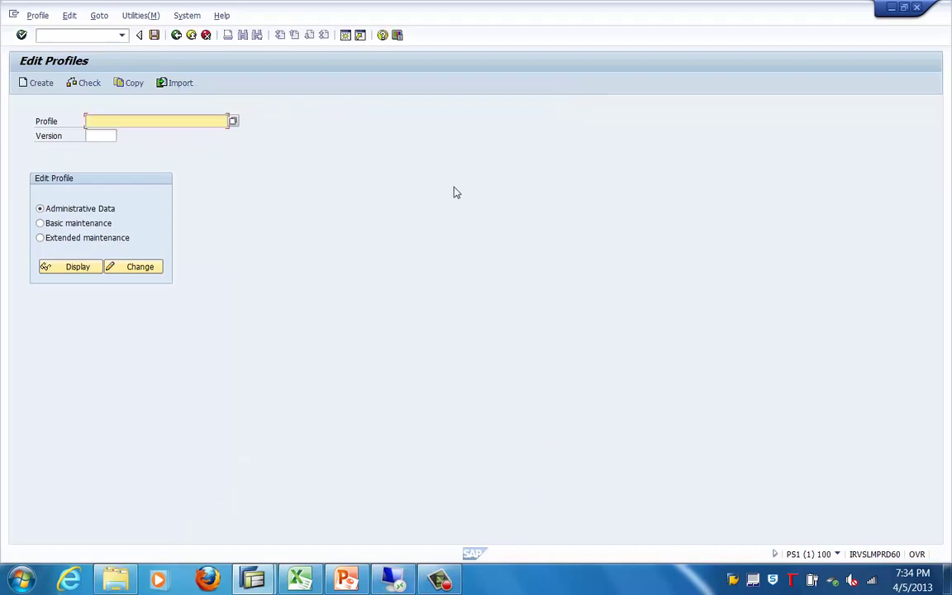
left_click(139, 17)
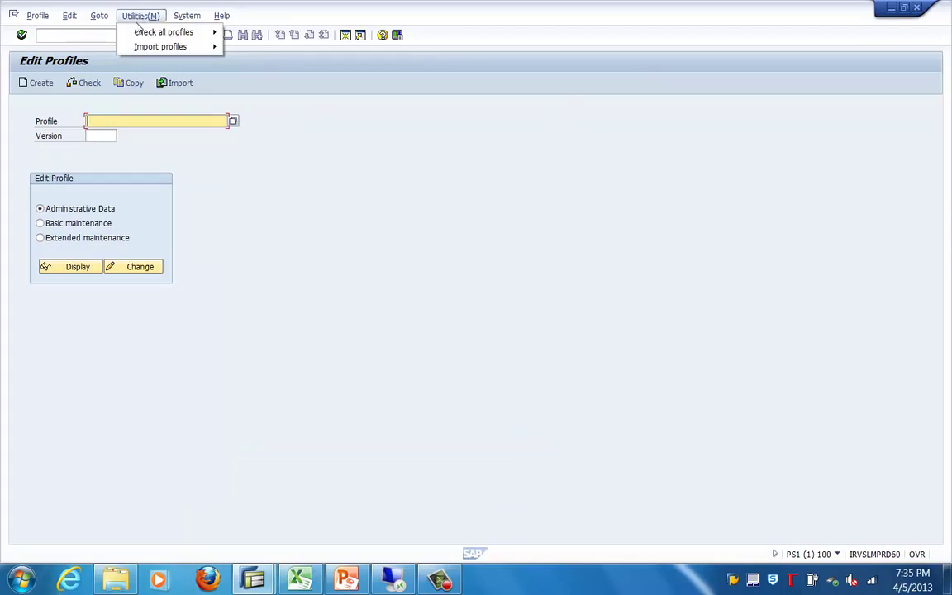
mouse_move(147, 36)
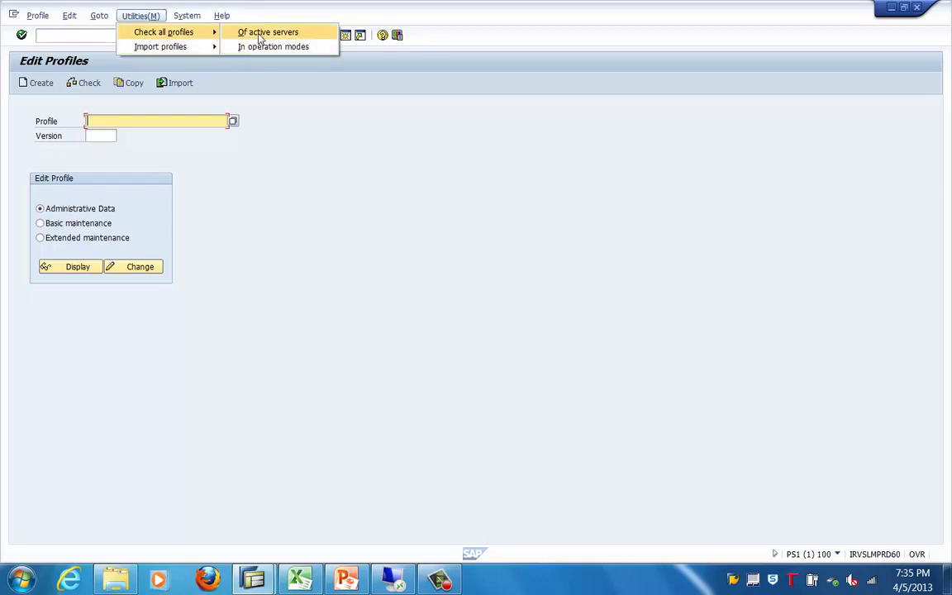
mouse_move(190, 51)
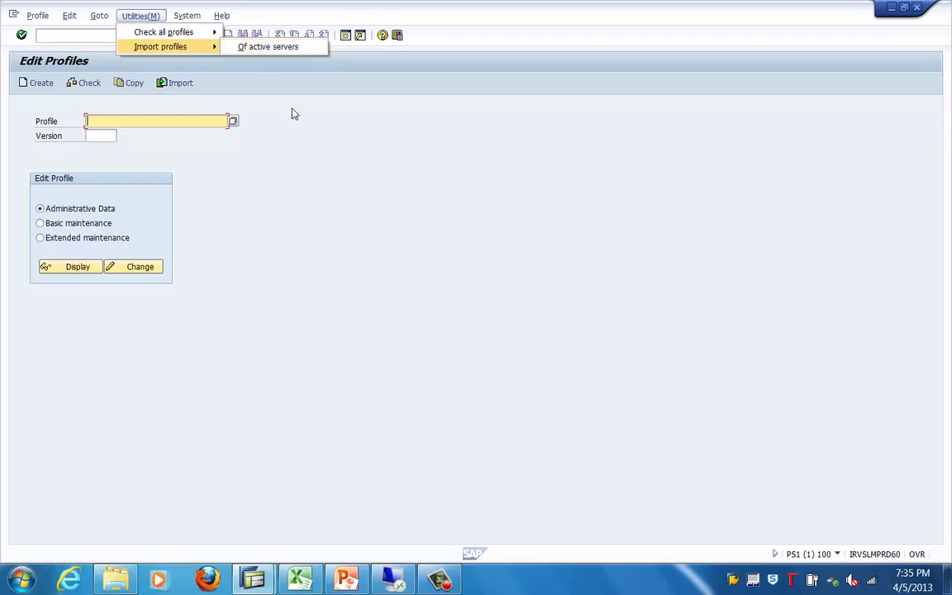
Choose the instance profile PS1_DVEBMGS00_IRVSLMPRD60 from the list of available profiles.
left_click(233, 122)
left_click(233, 122)
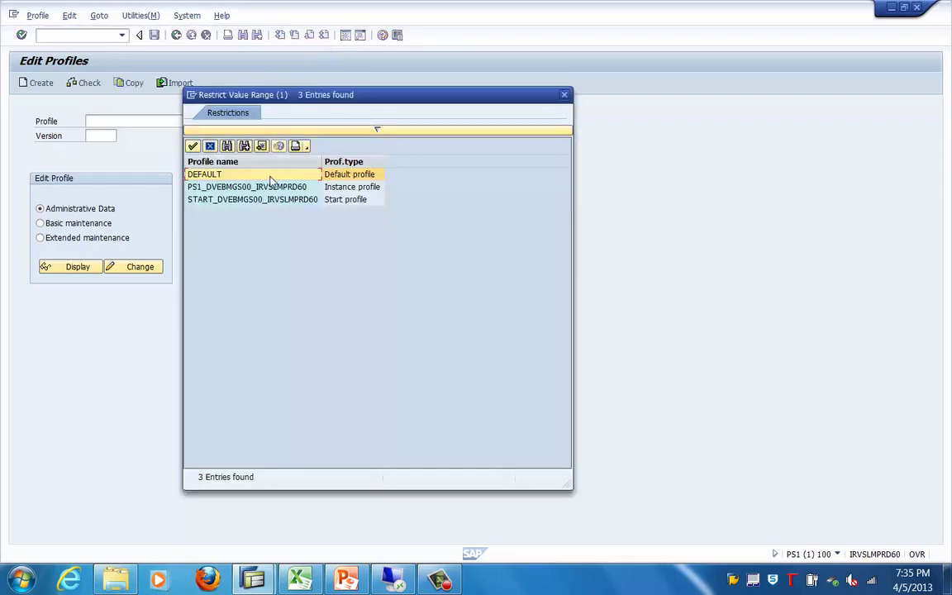
key("Down")
key("Down")
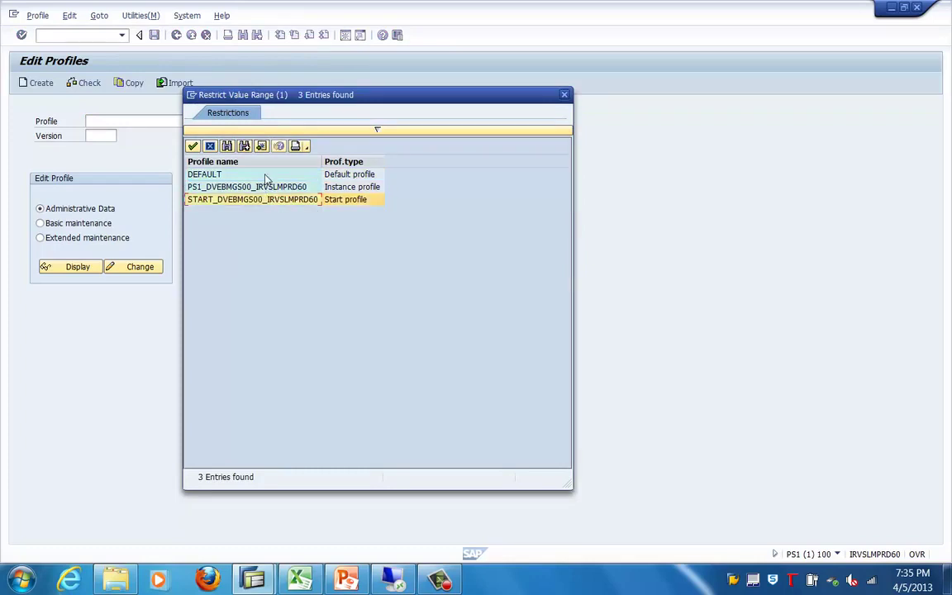
left_click(234, 177)
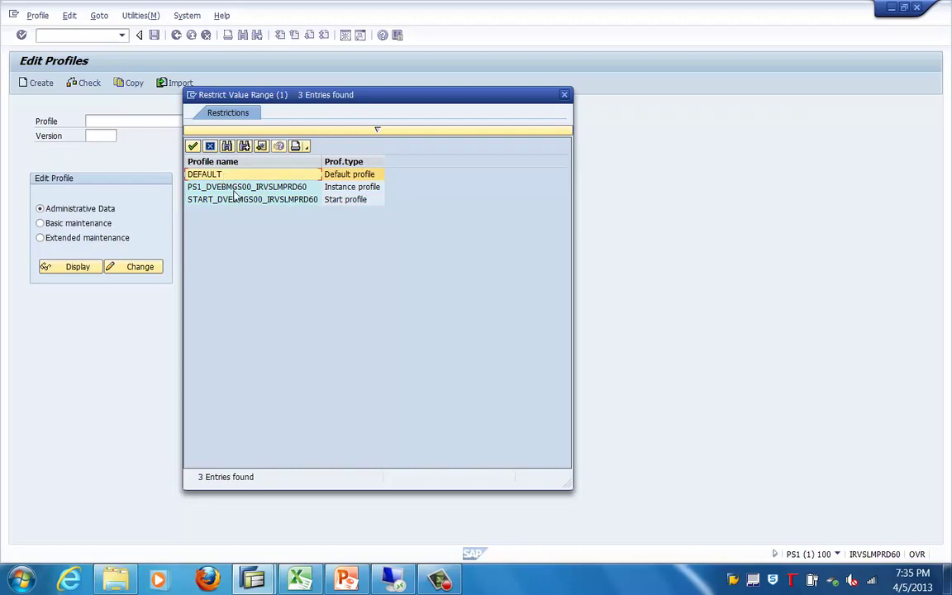
left_click(215, 186)
left_click(243, 204)
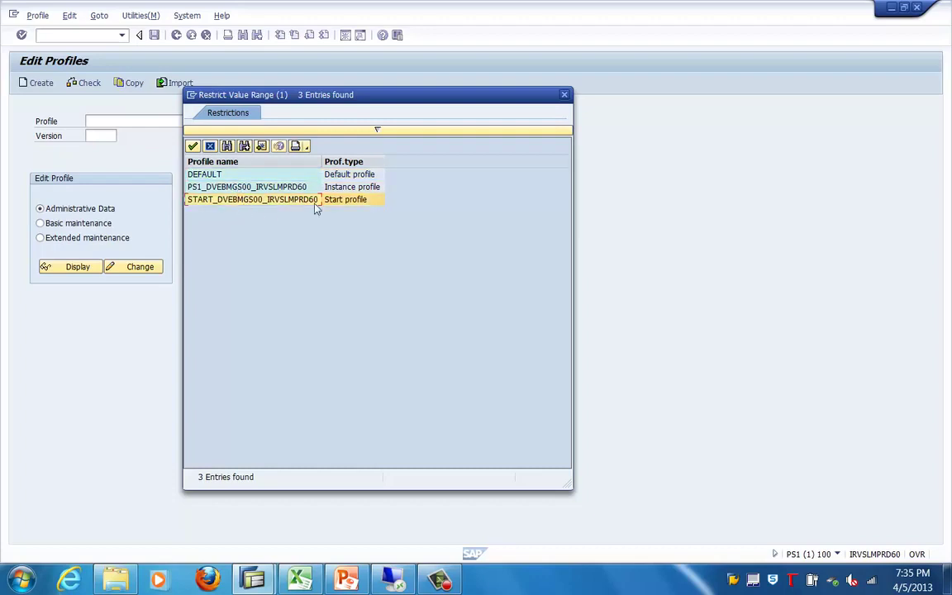
left_click(238, 189)
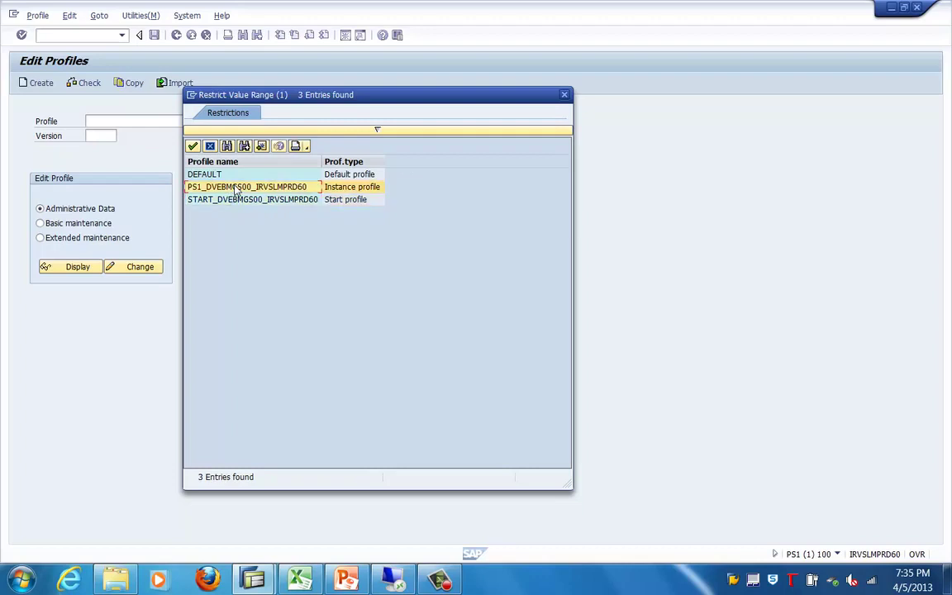
left_click(232, 176)
double_click(235, 189)
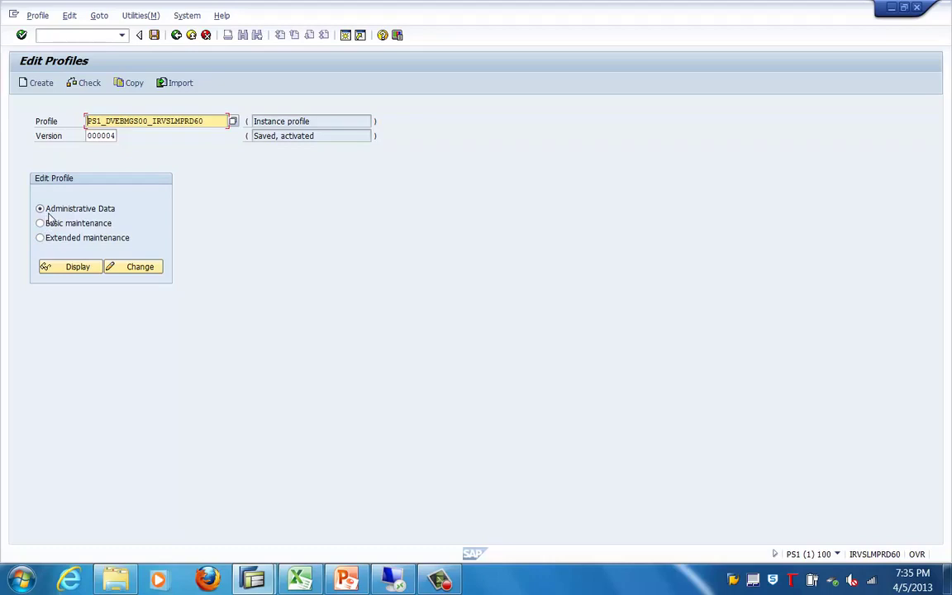
Display the instance profile's administrative data, review its name, description, operating system file and reference server, and return to the profile selection.
left_click(87, 268)
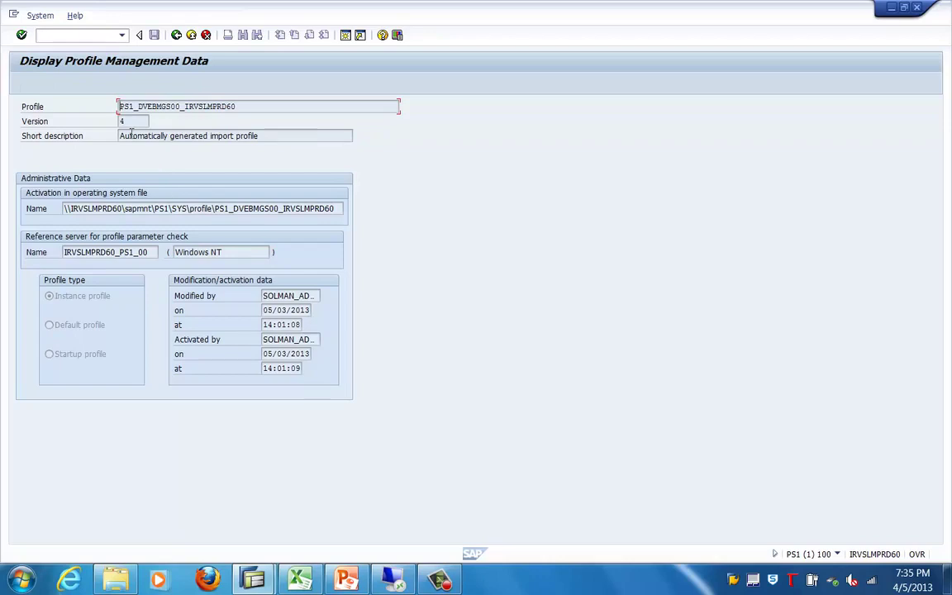
left_click_drag(235, 105, 109, 119)
left_click_drag(350, 136, 114, 125)
left_click_drag(67, 211, 307, 208)
left_click_drag(155, 251, 51, 237)
left_click(176, 35)
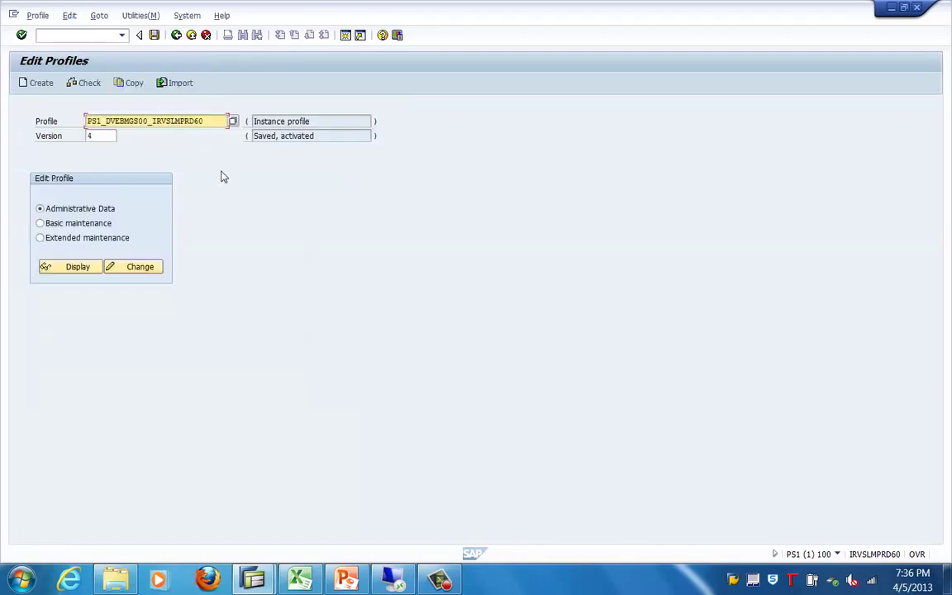
Display the instance profile in basic maintenance and examine its system name, system number and instance name.
left_click(40, 223)
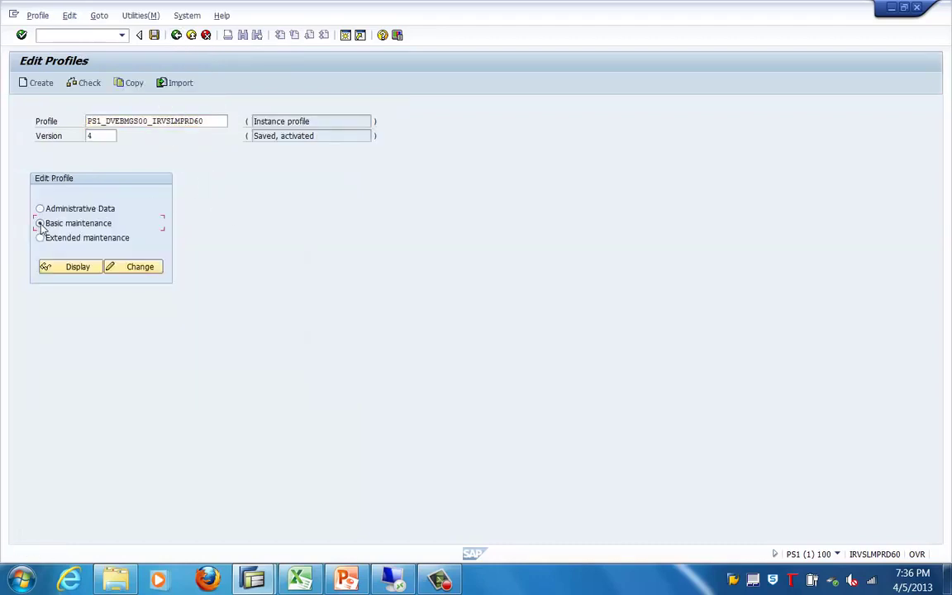
left_click(83, 269)
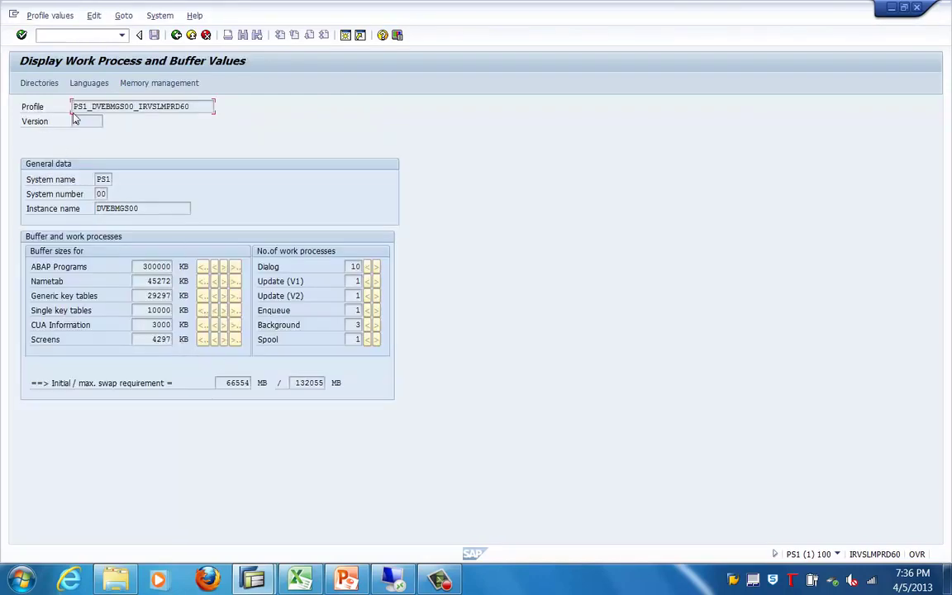
left_click(101, 178)
left_click(103, 193)
left_click(157, 211)
Review the profile's directory, memory management and work process values, and return to the profile selection.
left_click(35, 89)
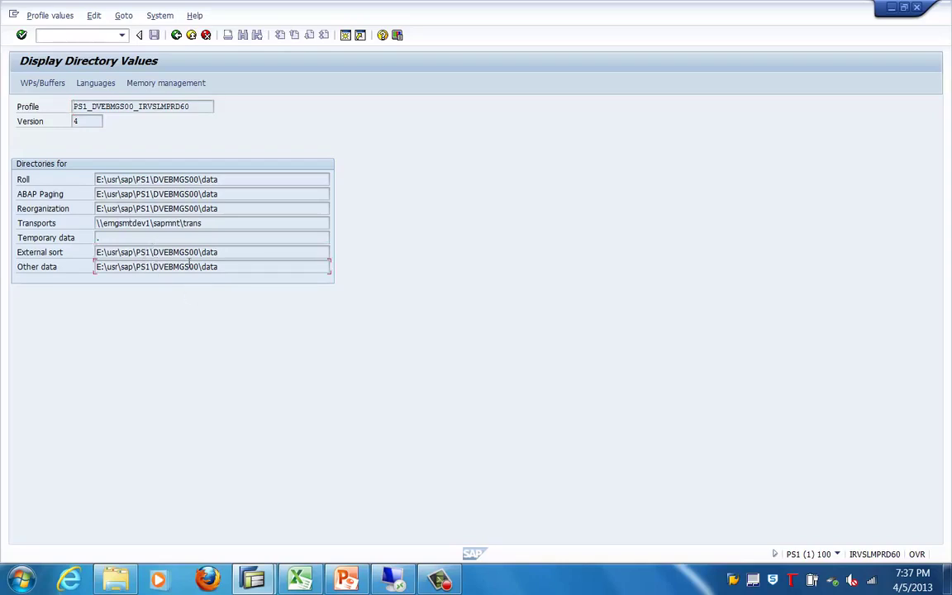
left_click(153, 82)
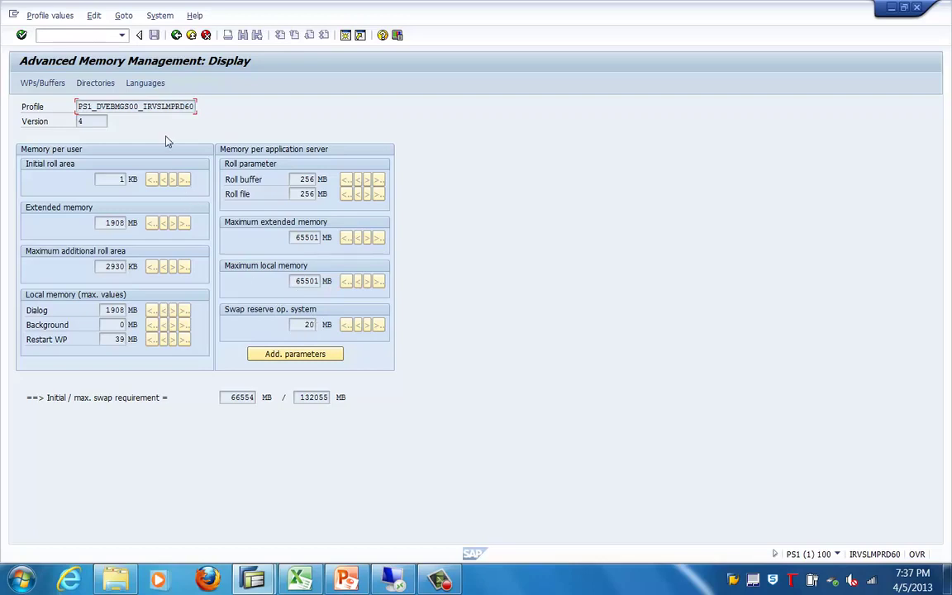
left_click(42, 83)
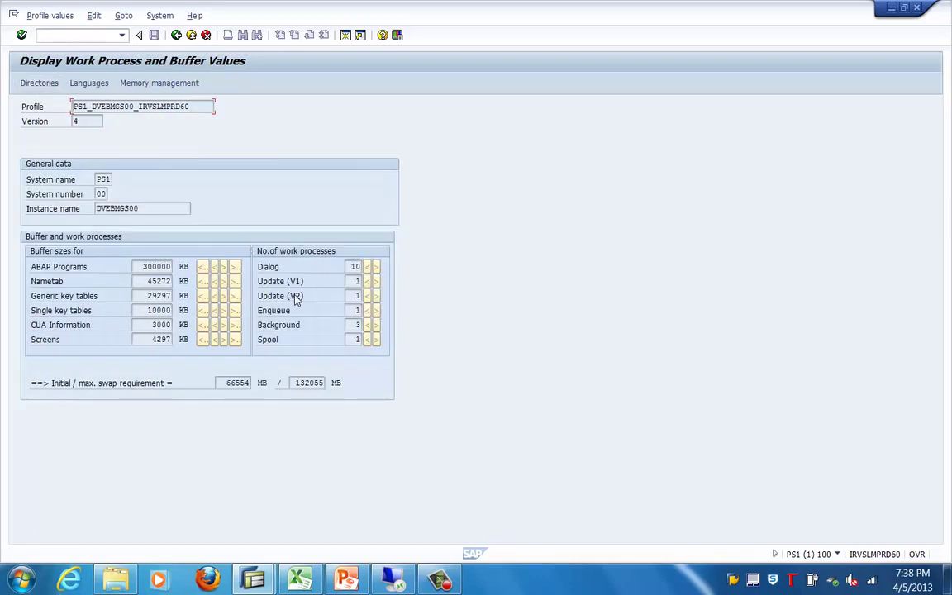
left_click(176, 36)
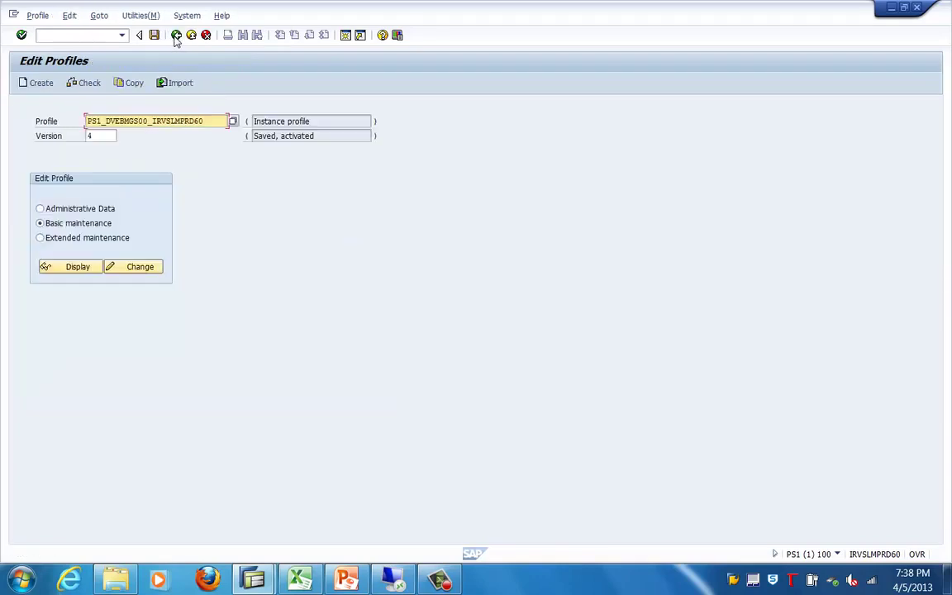
Display the instance profile in extended maintenance and look through its list of active parameters.
left_click(90, 237)
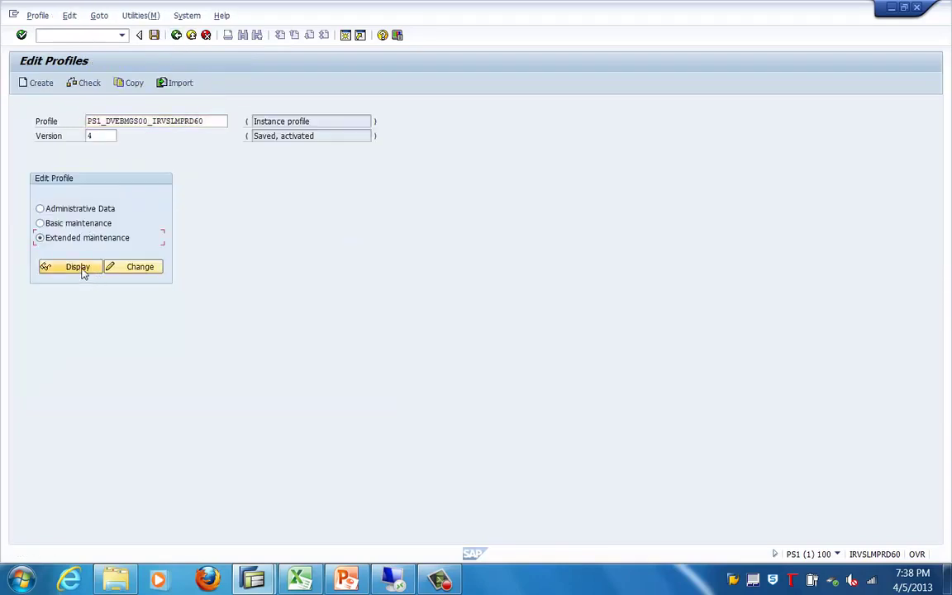
left_click(81, 269)
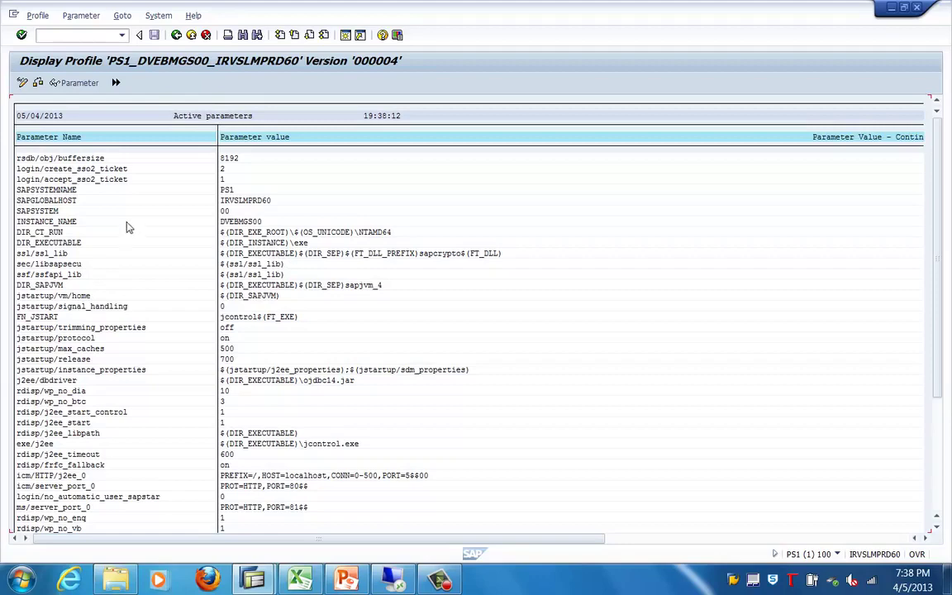
scroll(126, 357, "down", 2)
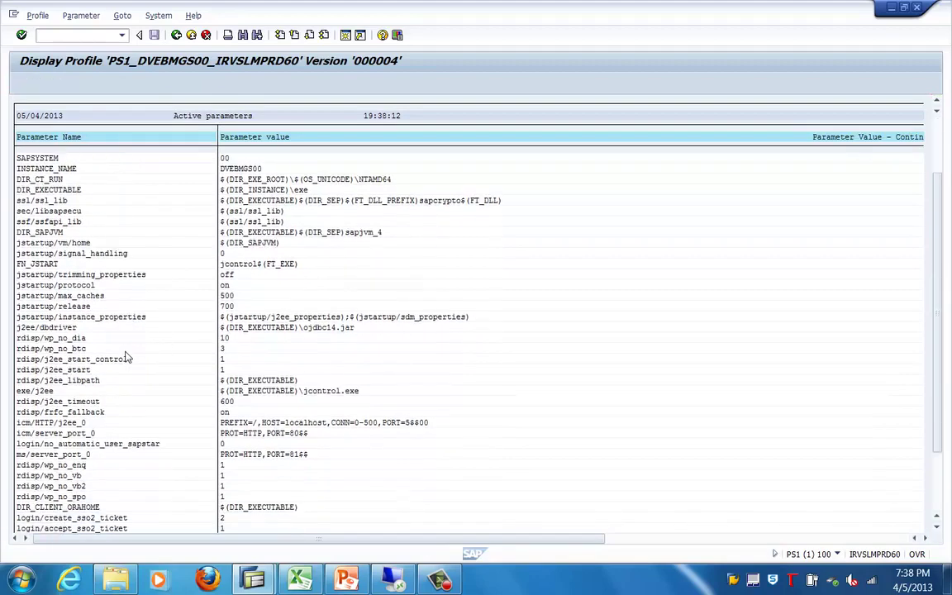
scroll(127, 357, "down", 3)
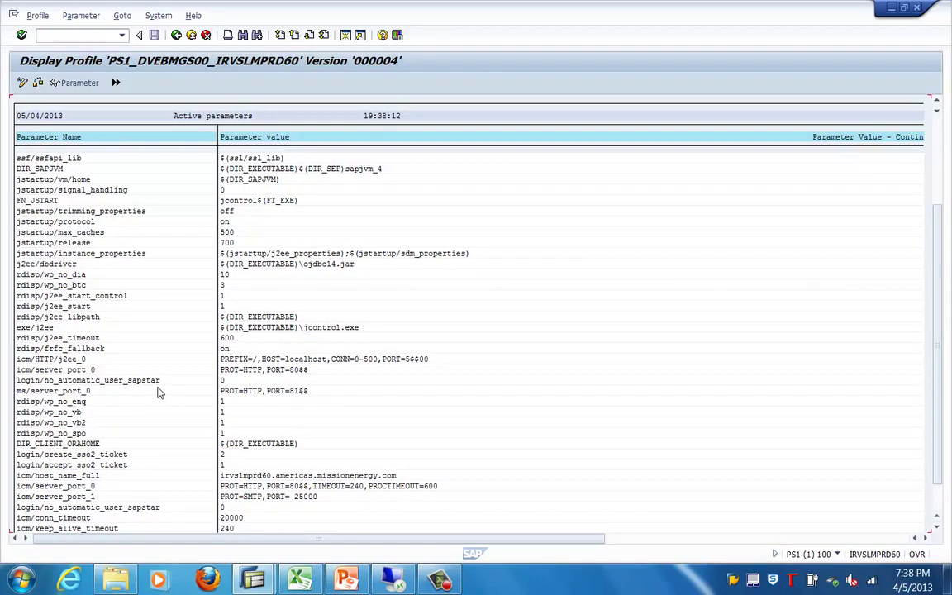
scroll(160, 393, "up", 3)
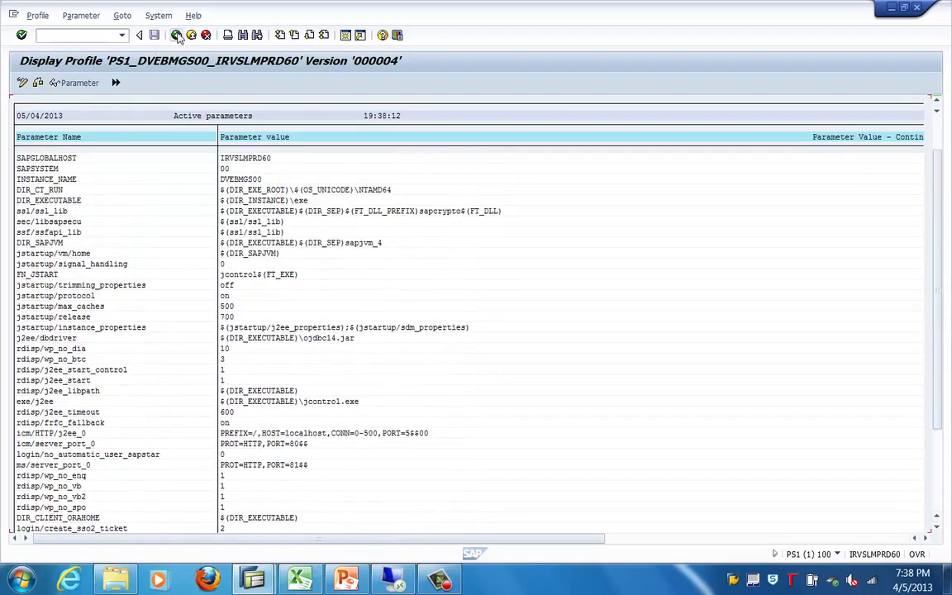
View the blank form for a new parameter in the profile's change mode, and return to the profile selection without entering anything.
left_click(22, 83)
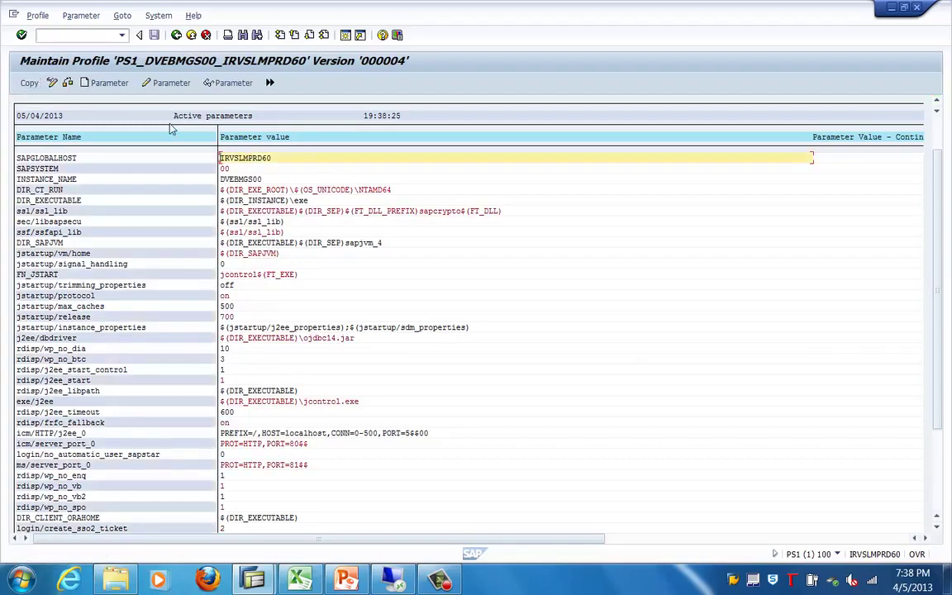
left_click(106, 82)
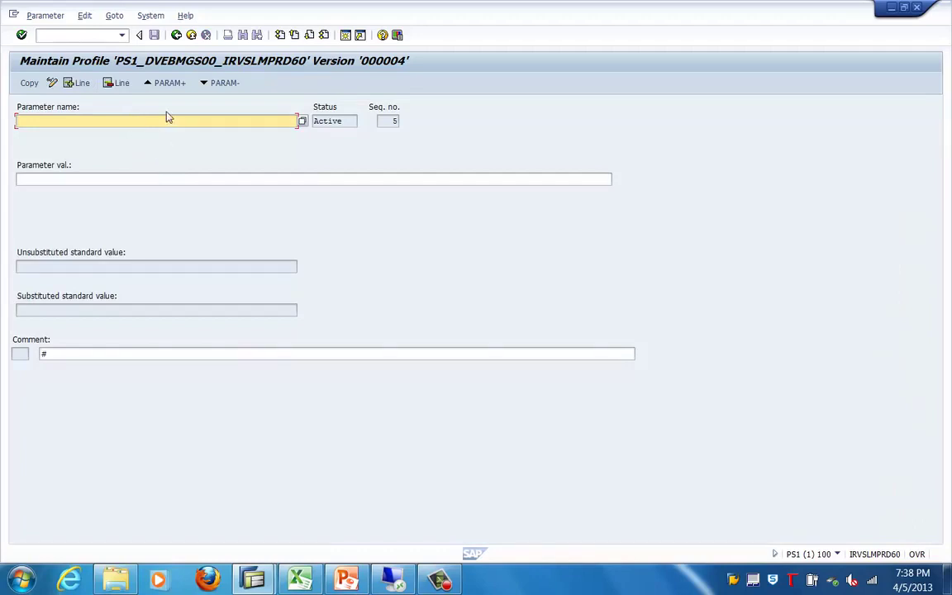
left_click(157, 183)
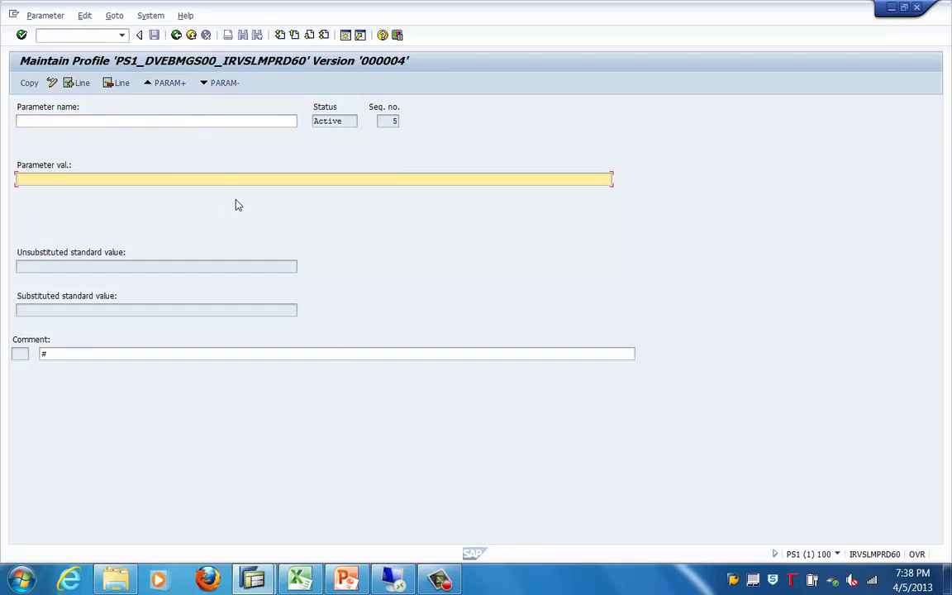
left_click(191, 38)
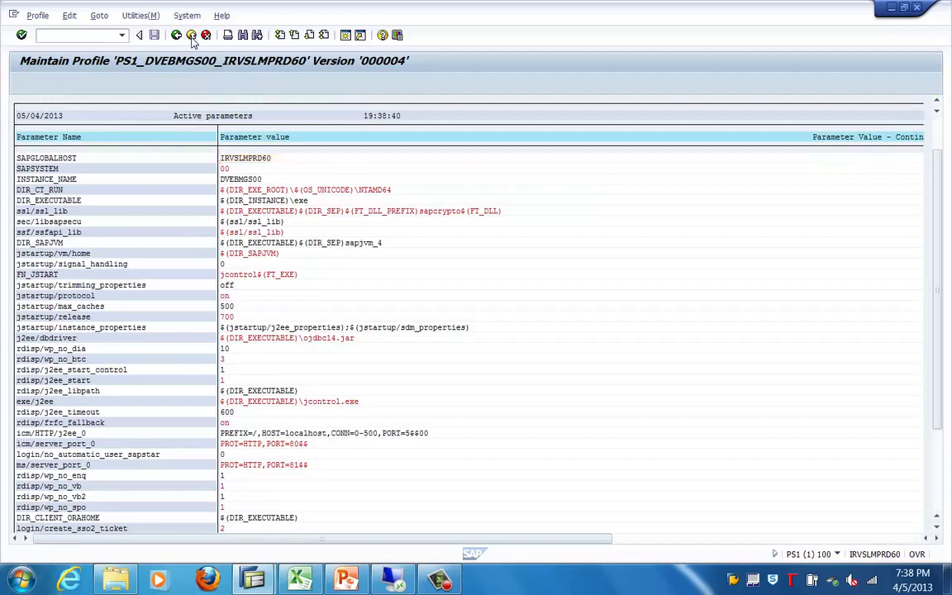
left_click(192, 37)
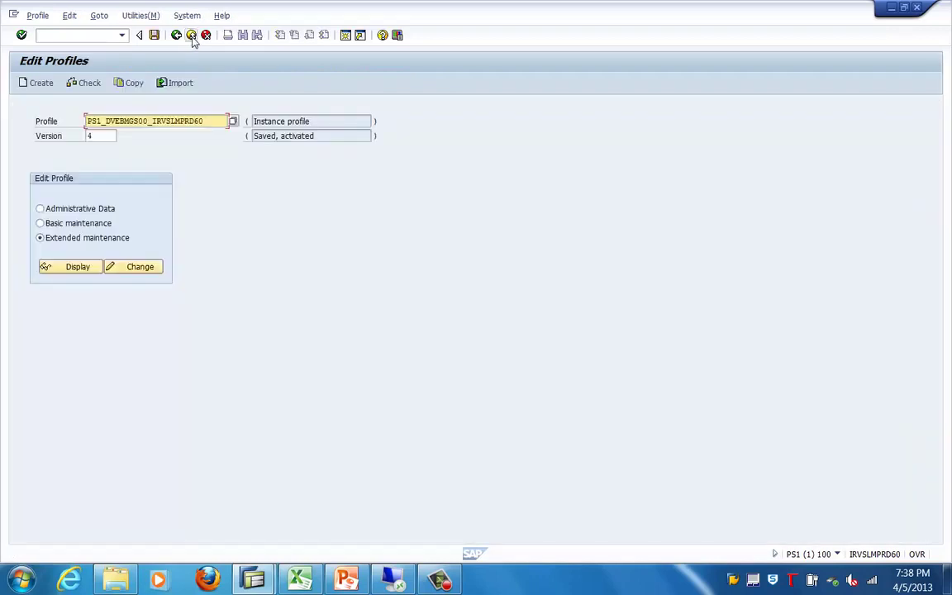
Run a check of all profiles of the active servers.
left_click(140, 14)
mouse_move(165, 33)
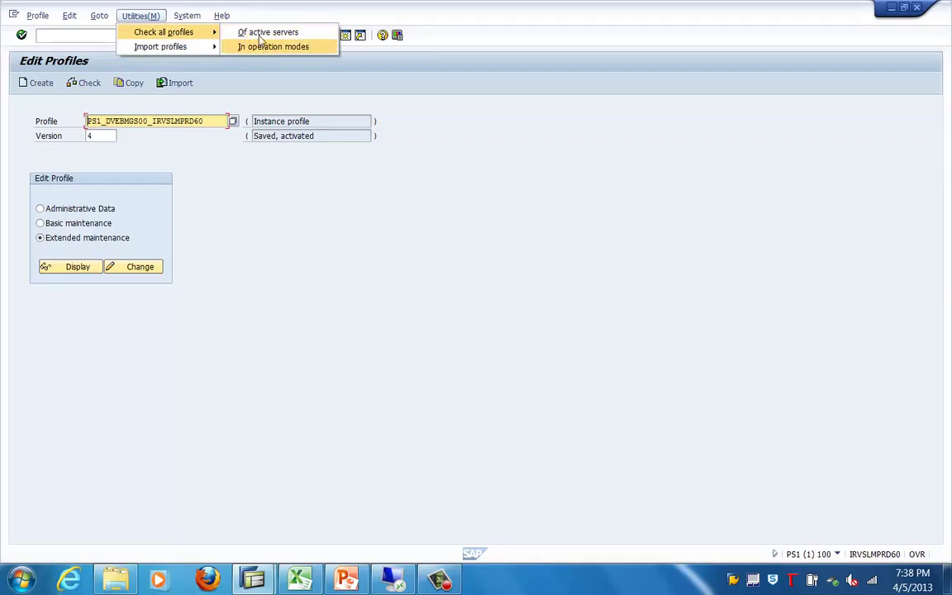
left_click(260, 33)
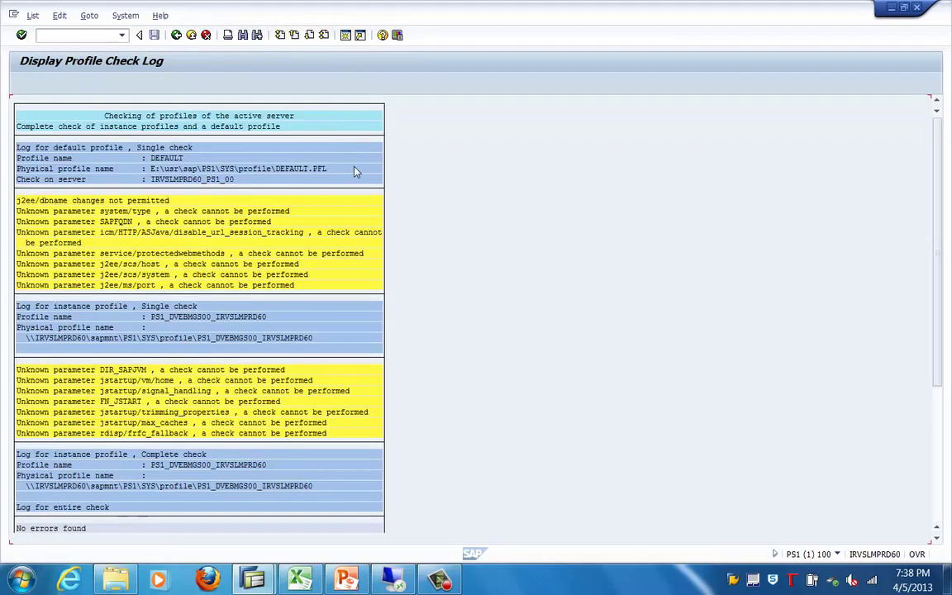
Review the check log for the default, instance and start profiles, and exit profile maintenance to the SAP Easy Access menu.
scroll(312, 221, "down", 5)
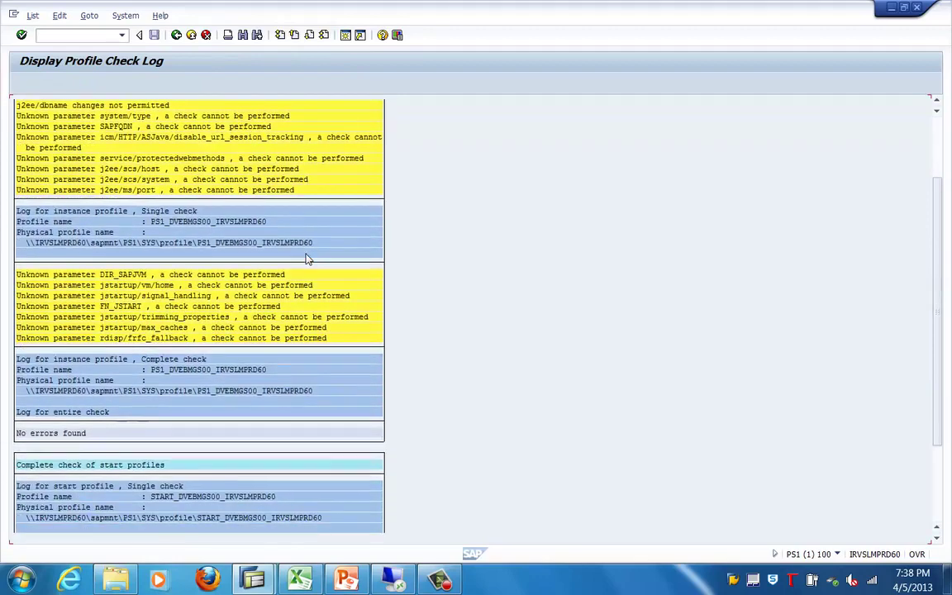
scroll(306, 259, "down", 5)
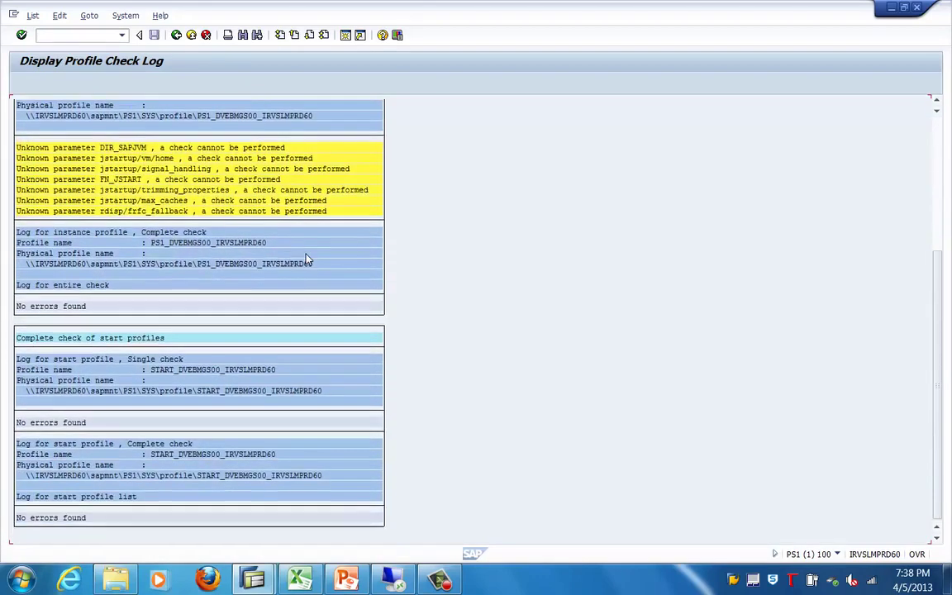
scroll(306, 260, "up", 1)
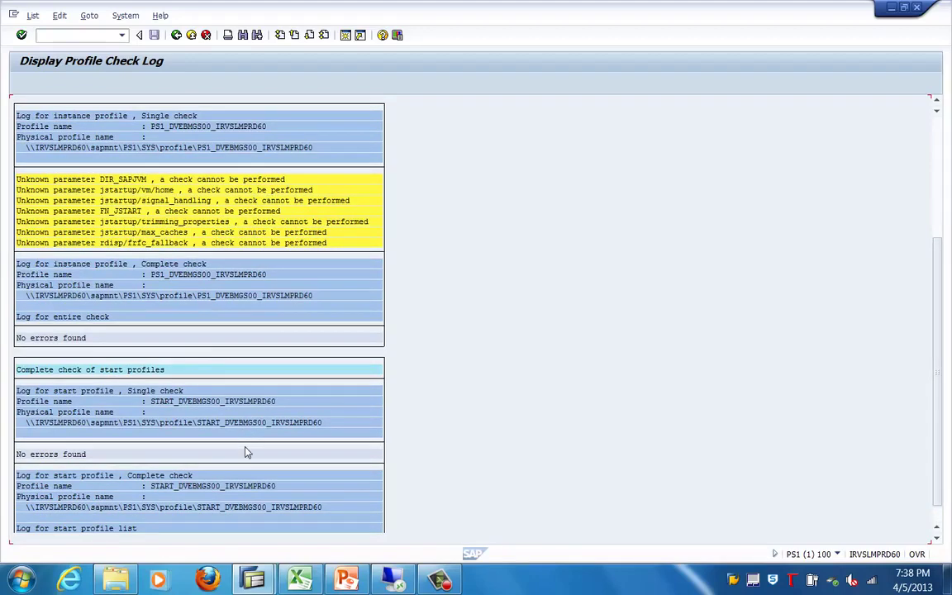
scroll(334, 495, "down", 1)
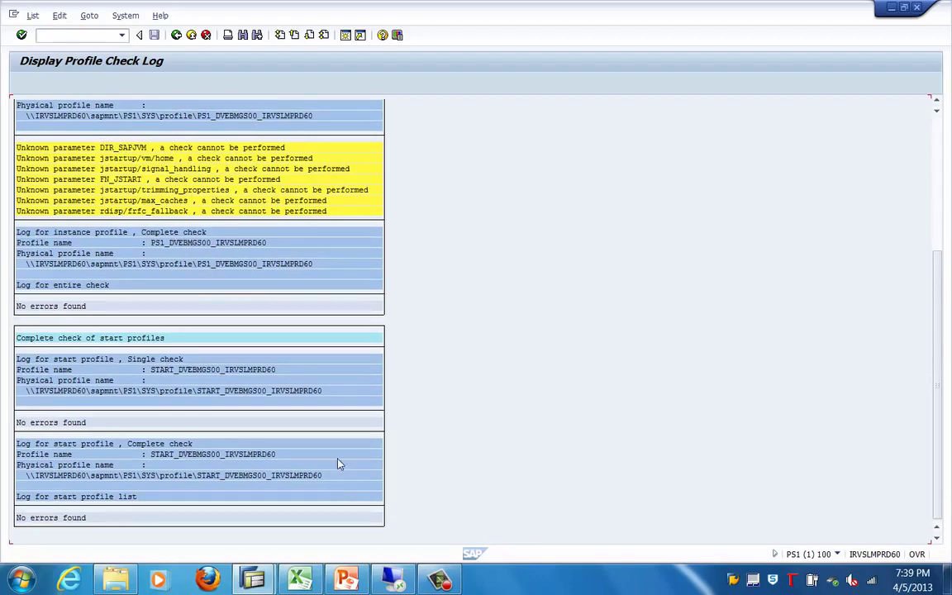
left_click(176, 35)
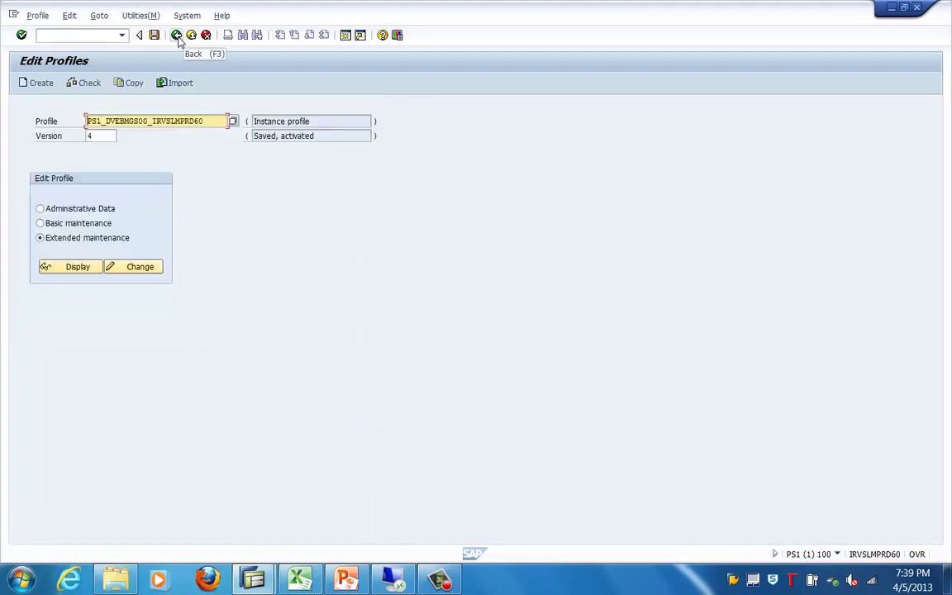
left_click(178, 40)
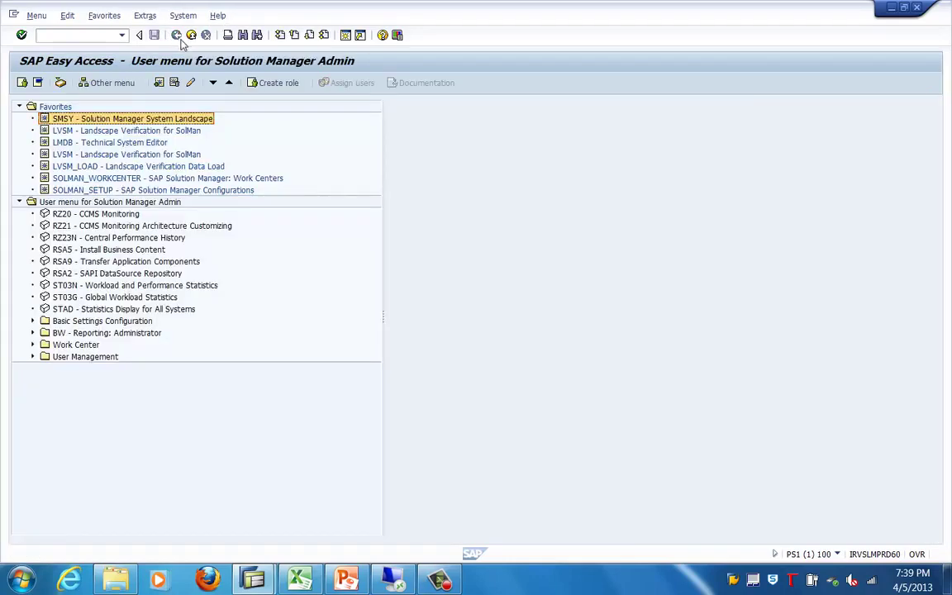
Switch to the Profiles in SAP presentation in PowerPoint, start the slide show from slide 3 and advance to the following slide.
left_click(349, 580)
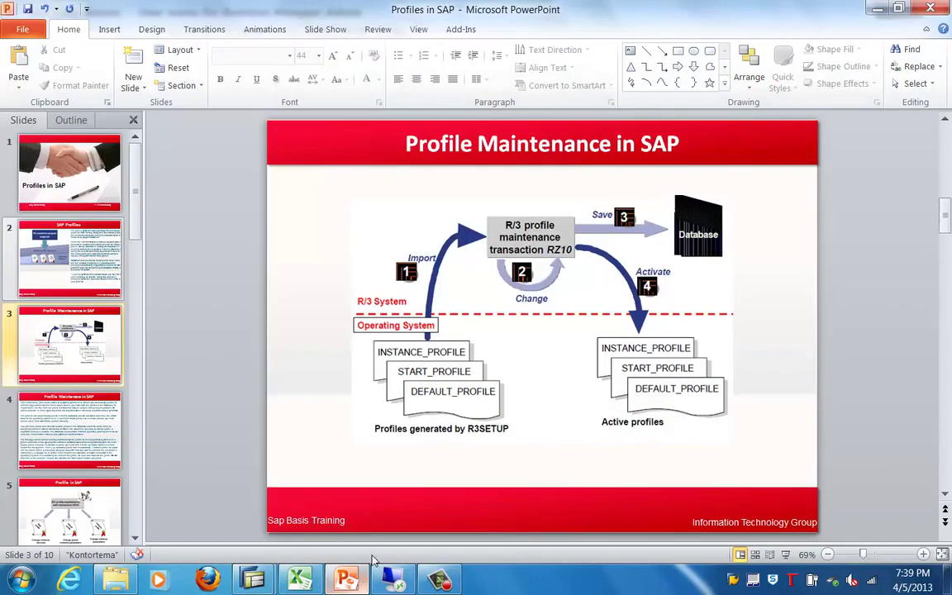
left_click(785, 555)
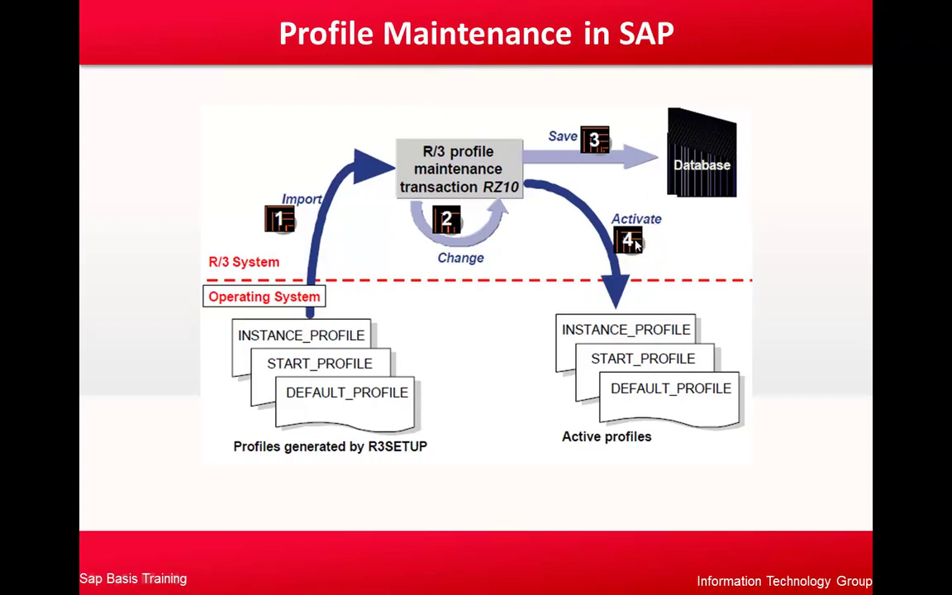
left_click(601, 286)
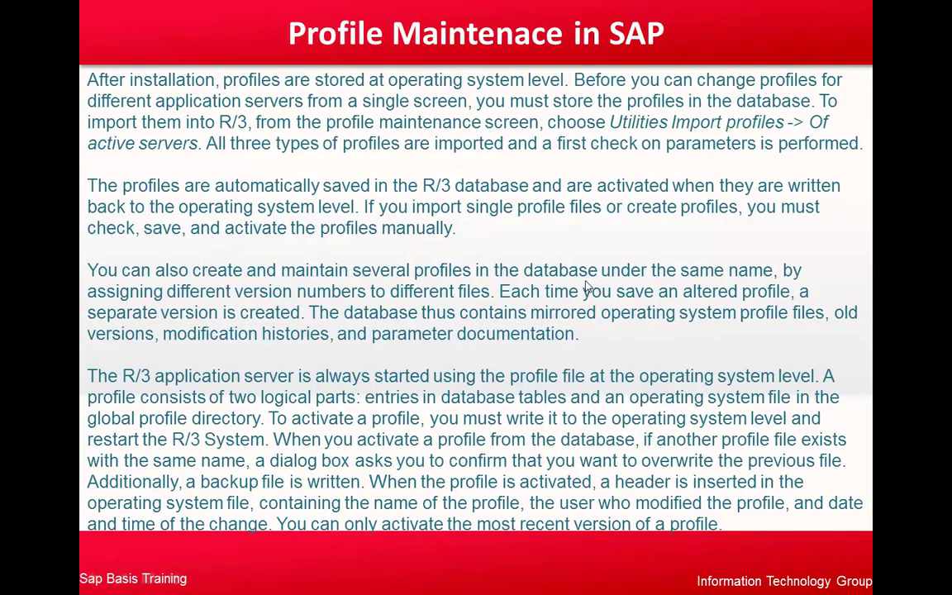